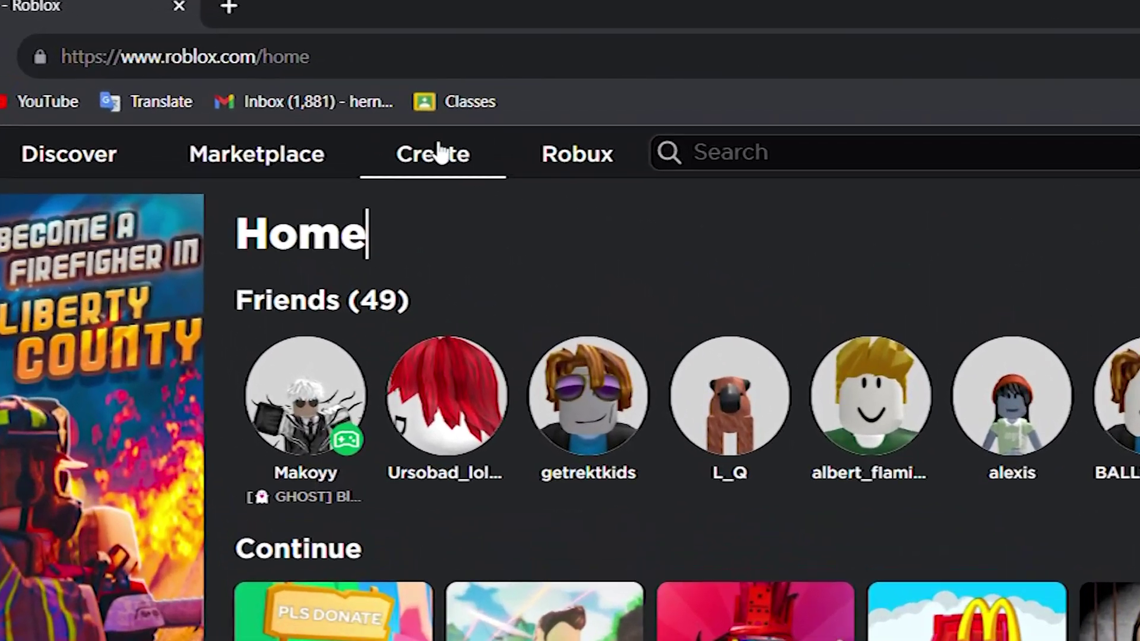
- Go to the lololo.l experience in Creations and open its empty Passes page
click(434, 152)
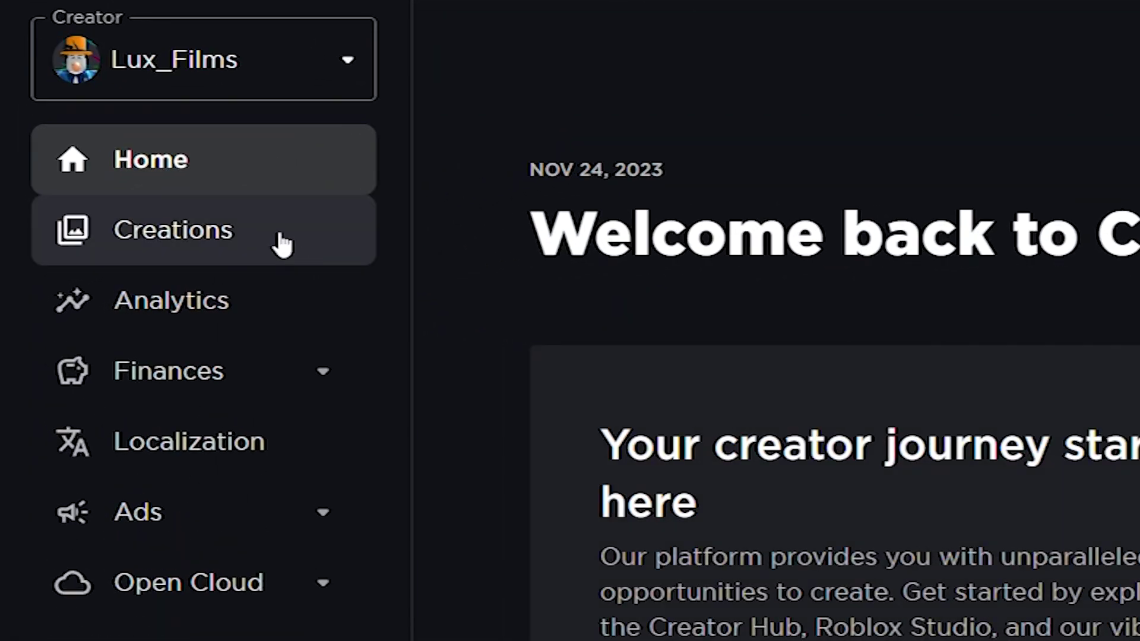
click(282, 242)
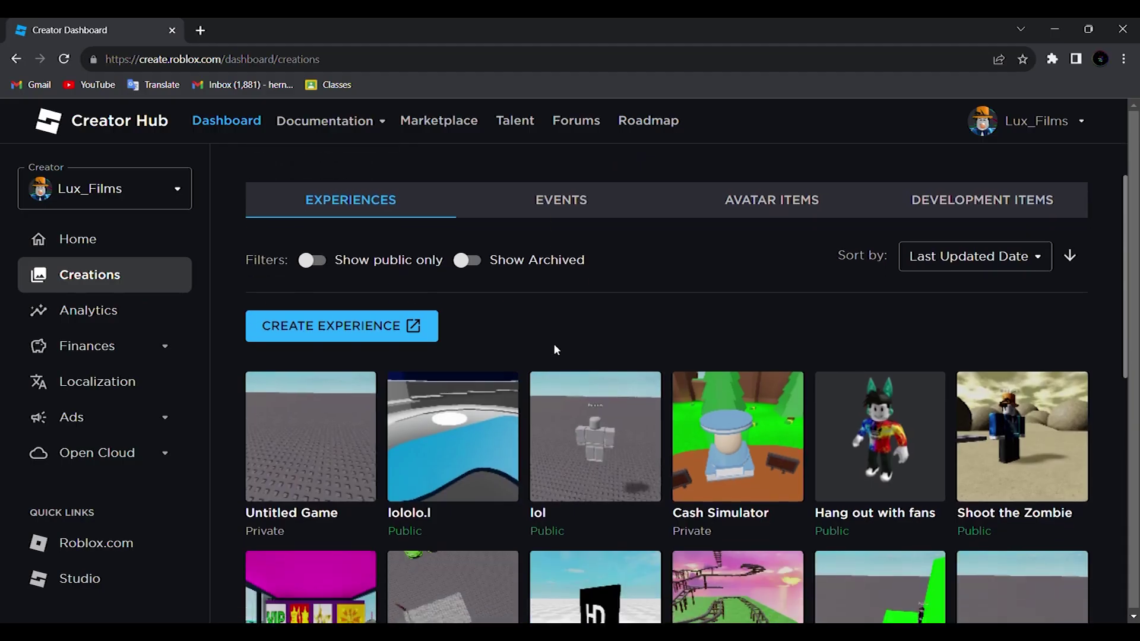
scroll(553, 343, down, 3)
click(449, 248)
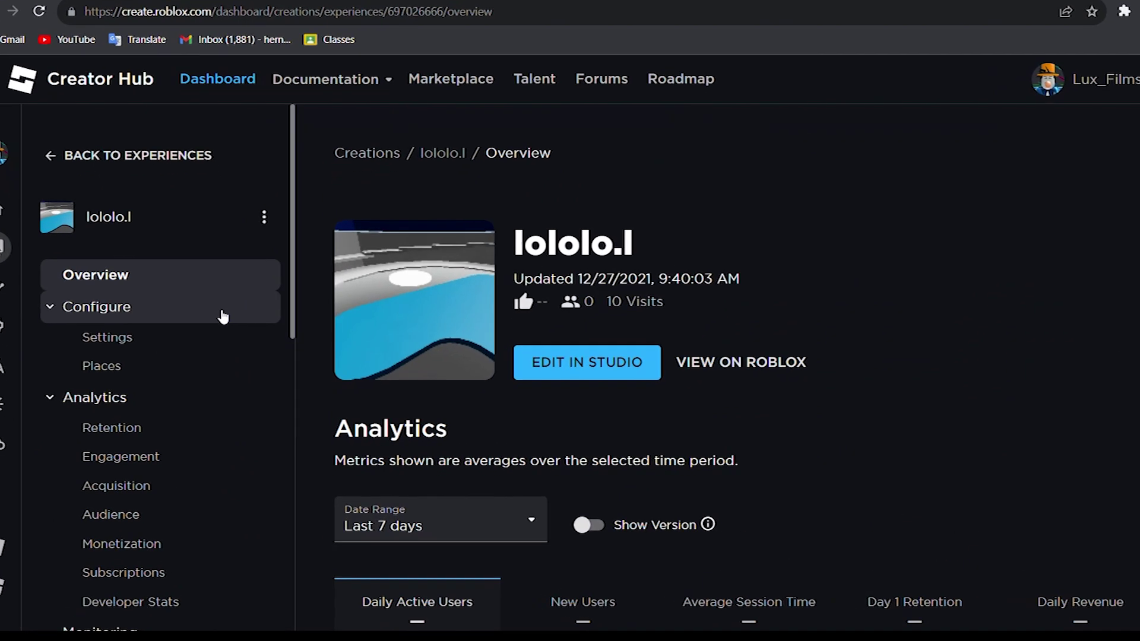
click(126, 355)
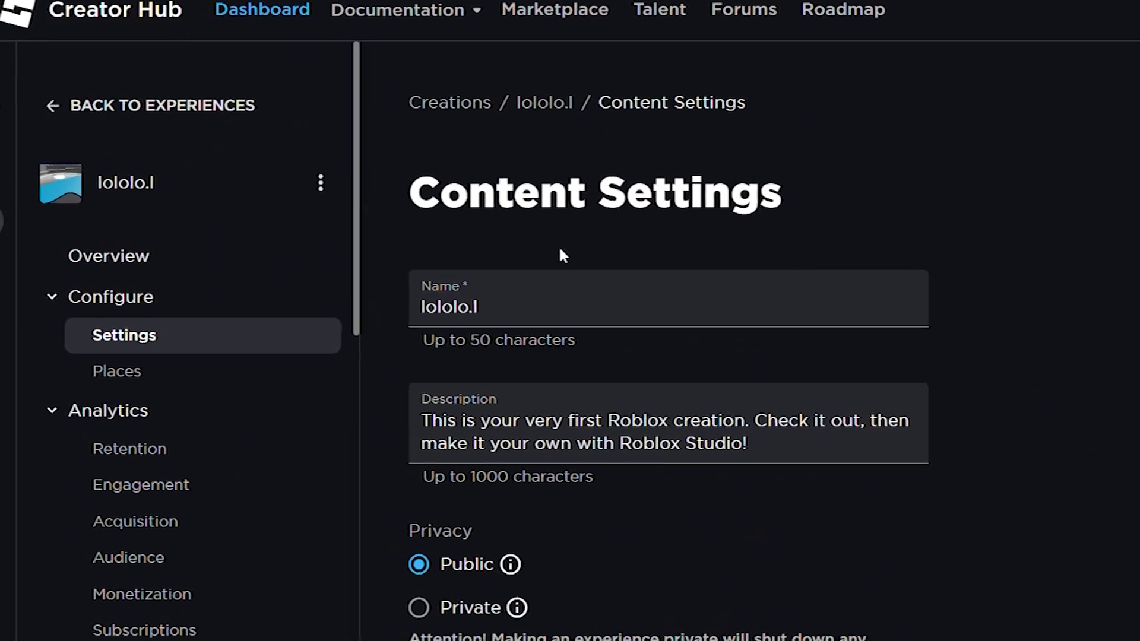
scroll(558, 245, down, 3)
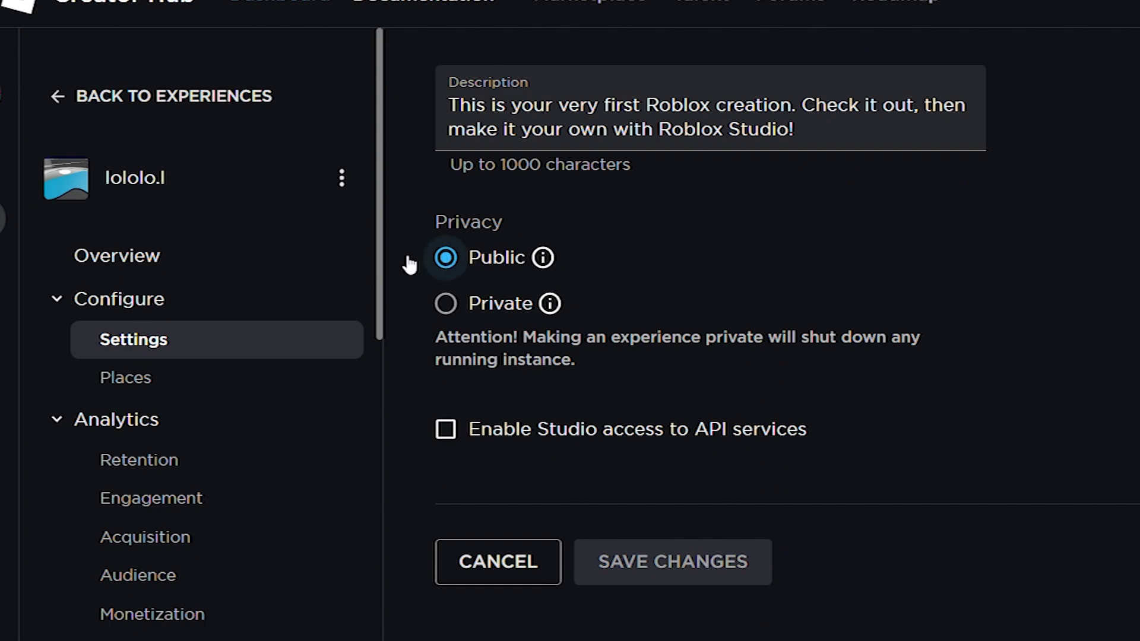
scroll(283, 361, down, 8)
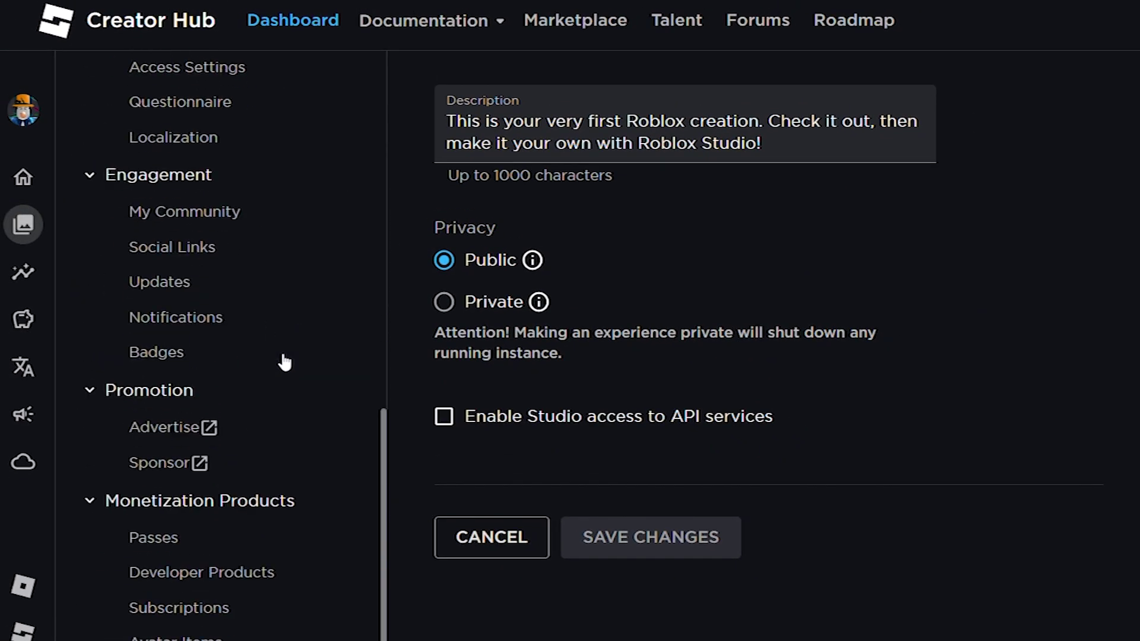
click(219, 537)
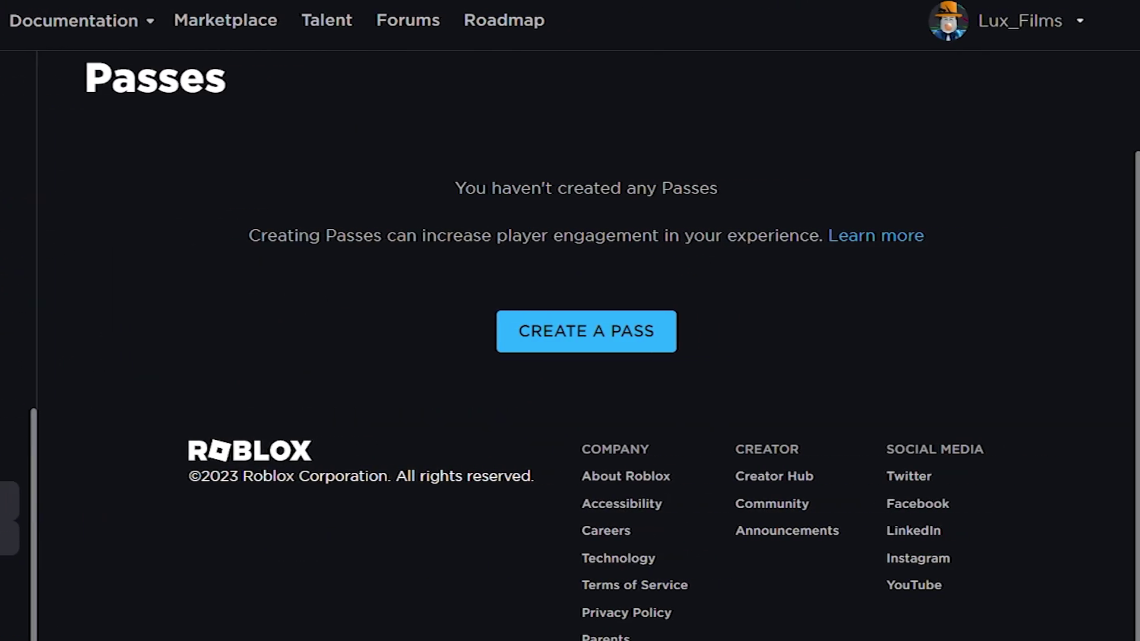
- Create a pass named 'Gamepass Test' and open its Sales page, currently offsale
click(535, 344)
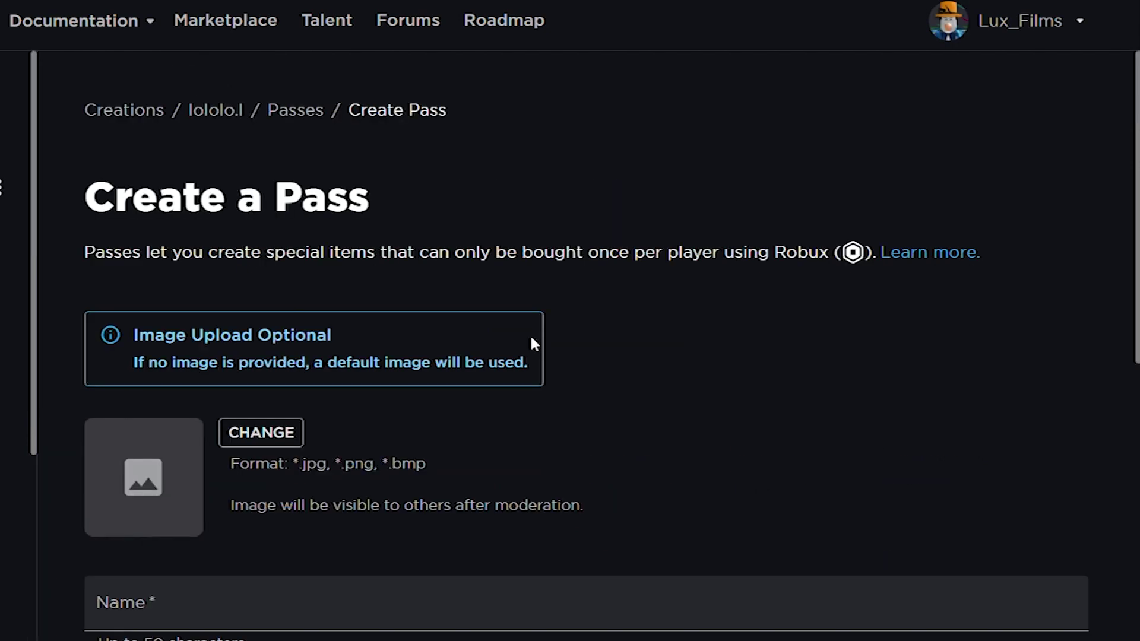
scroll(511, 328, down, 1)
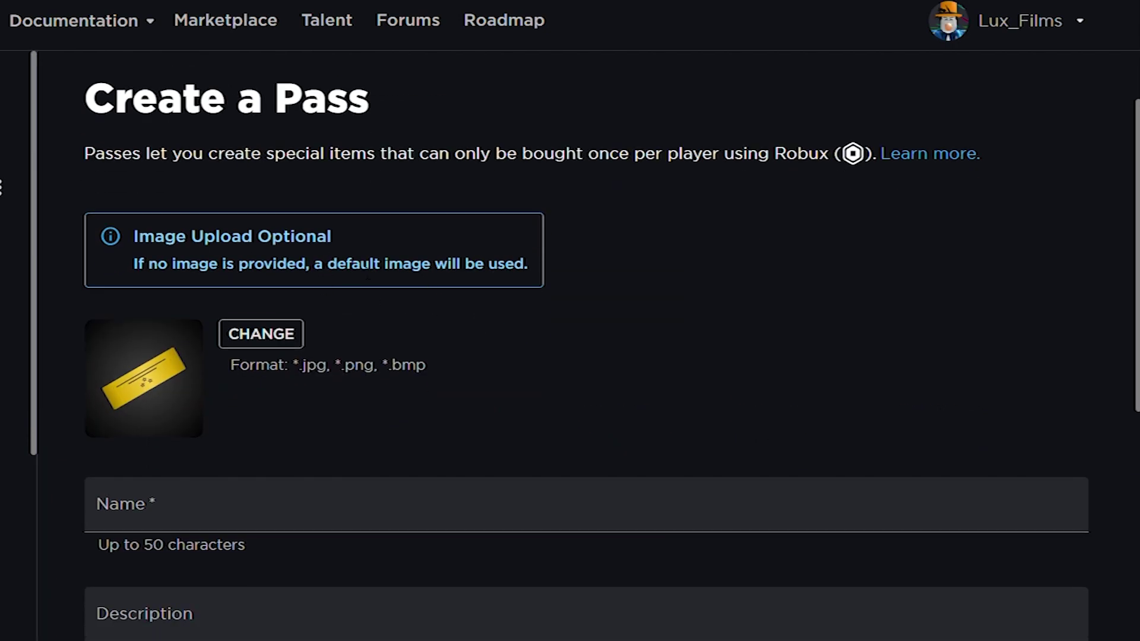
scroll(510, 356, down, 1)
click(286, 418)
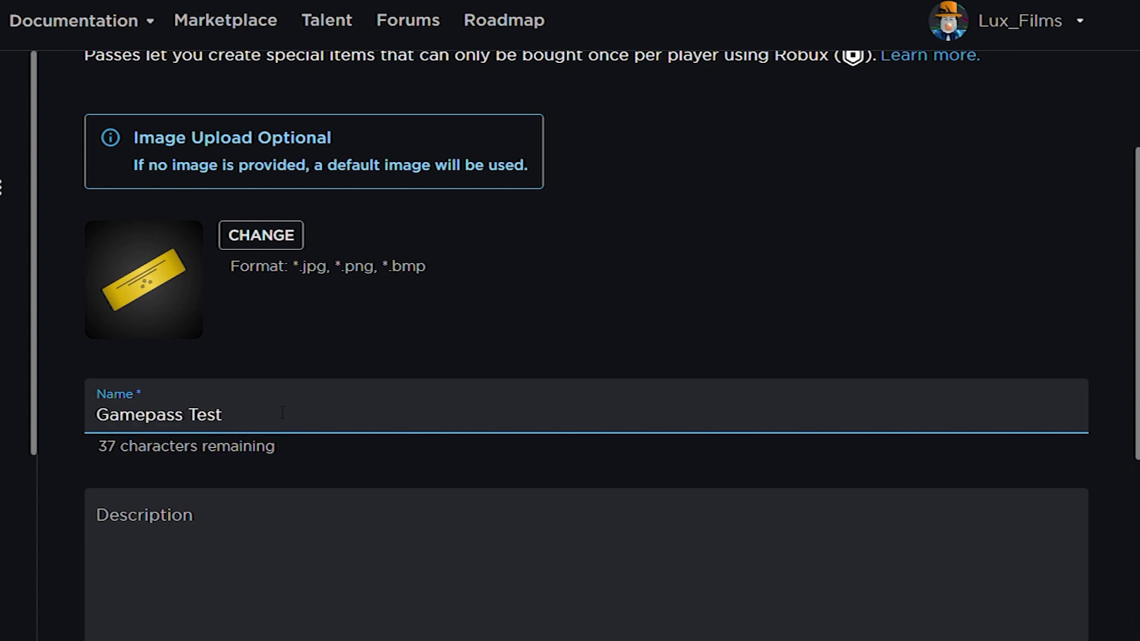
scroll(510, 401, down, 3)
scroll(511, 400, up, 1)
click(302, 584)
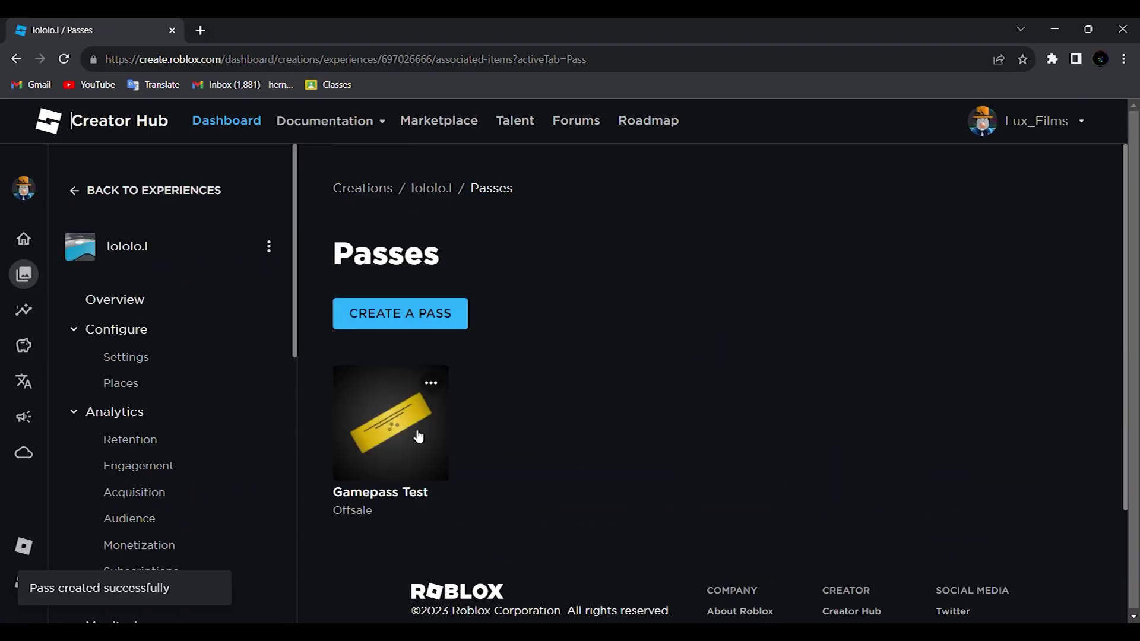
click(417, 436)
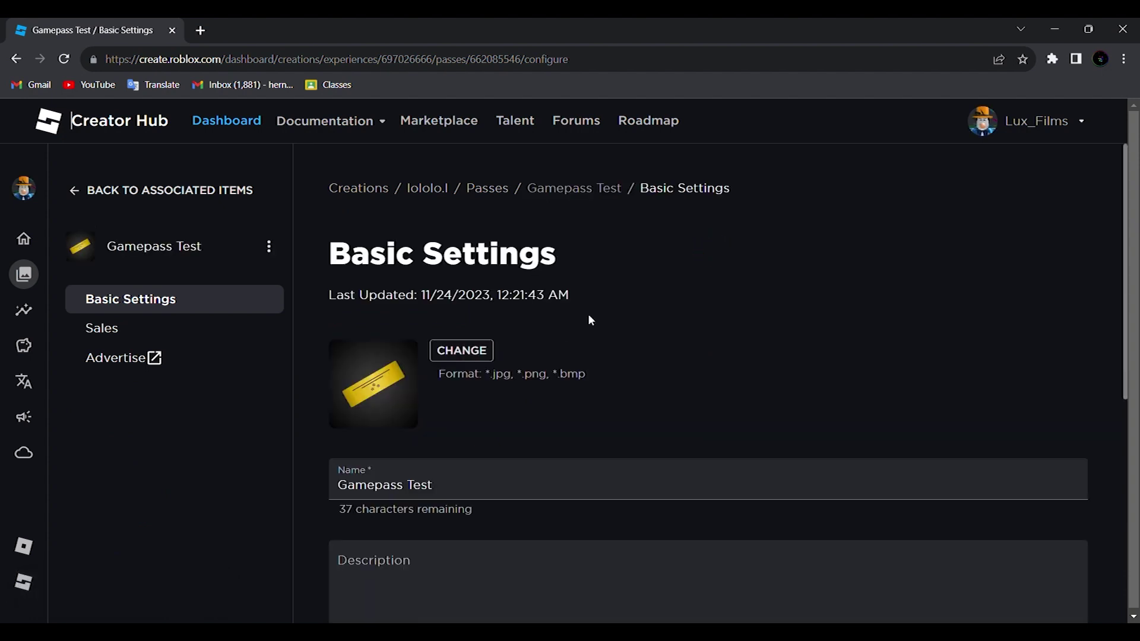
click(159, 335)
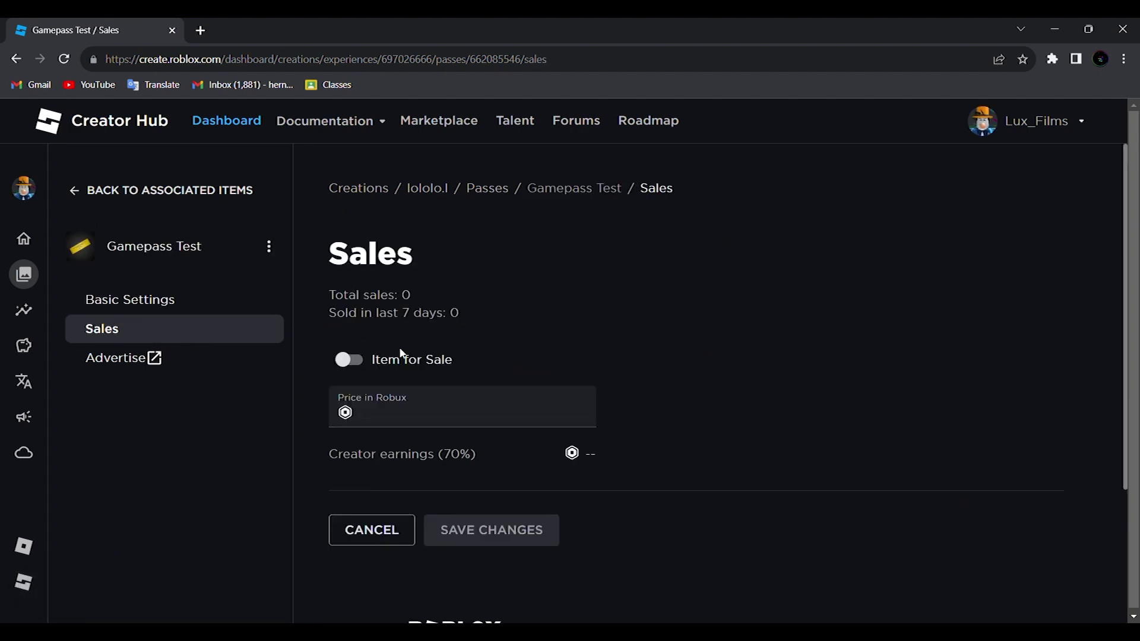
scroll(401, 352, down, 2)
- Turn on Item for Sale for Gamepass Test at 10 Robux (7 Robux earnings) and save
click(348, 287)
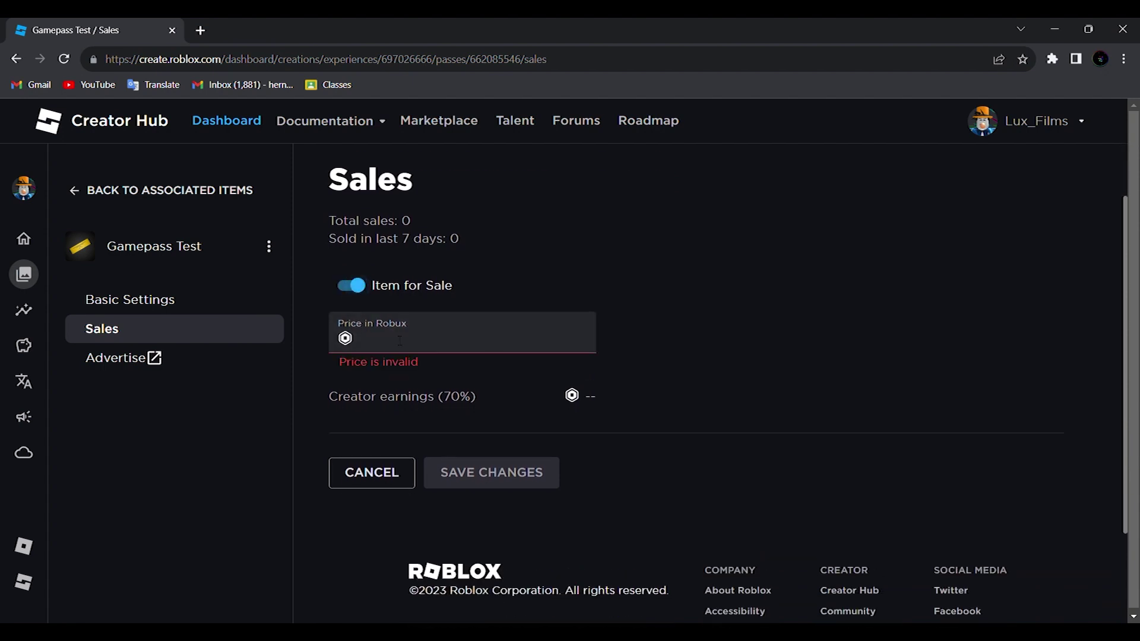
text(10)
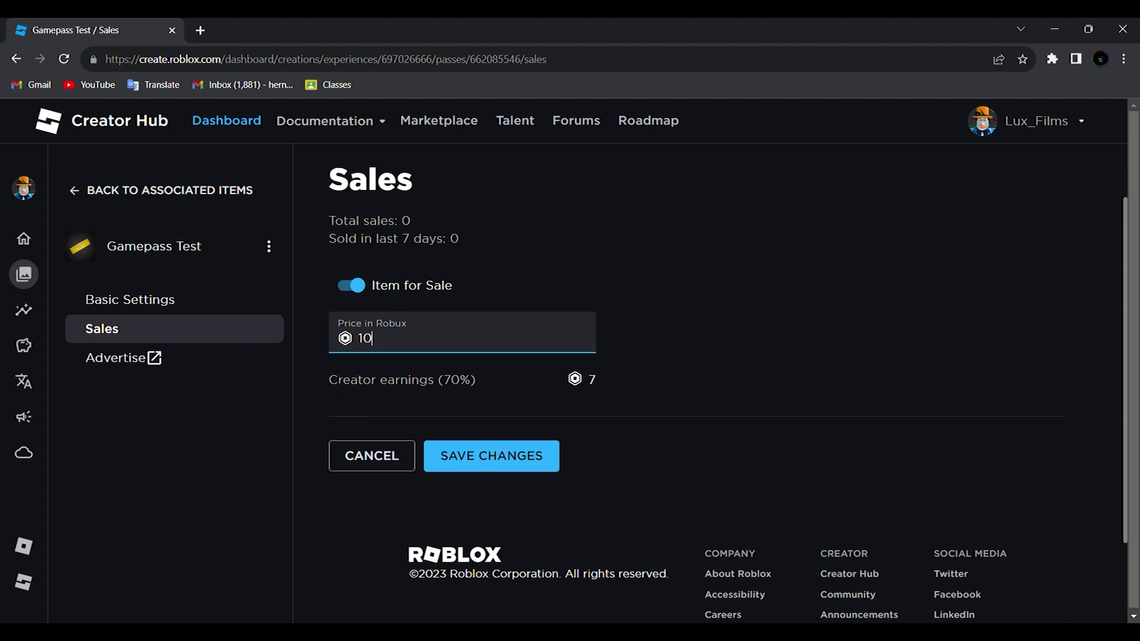
click(618, 396)
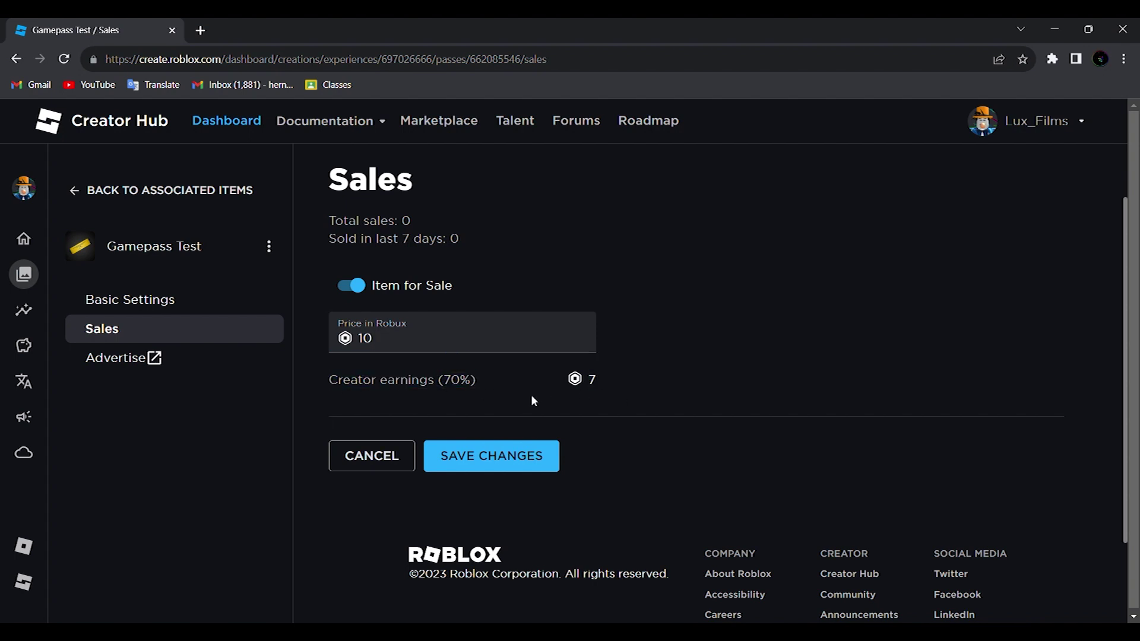
click(536, 457)
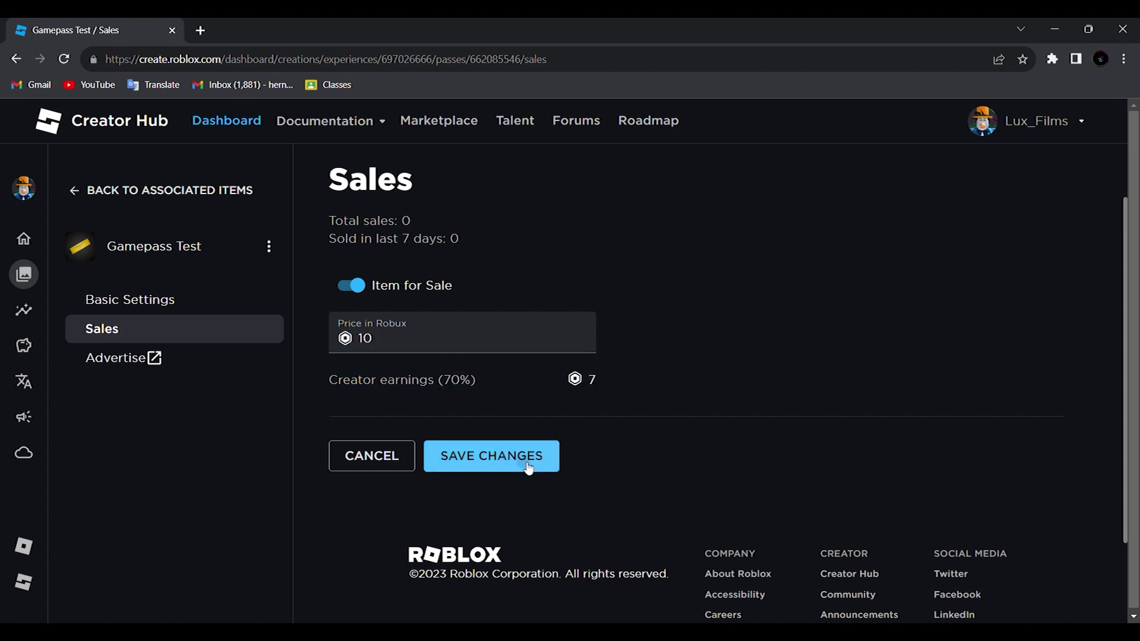